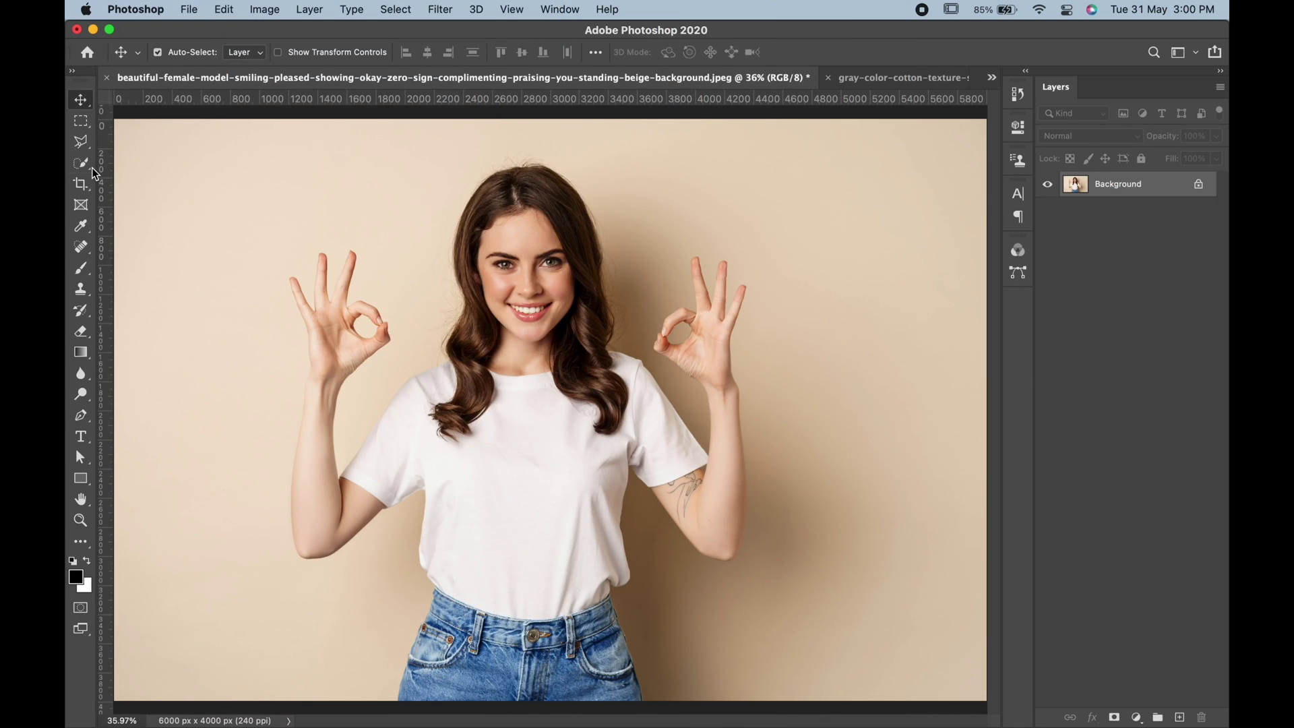
Quick-select the white T-shirt and right sleeve, subtract the hand gap, and open Select and Mask
right_click(89, 175)
left_click(152, 176)
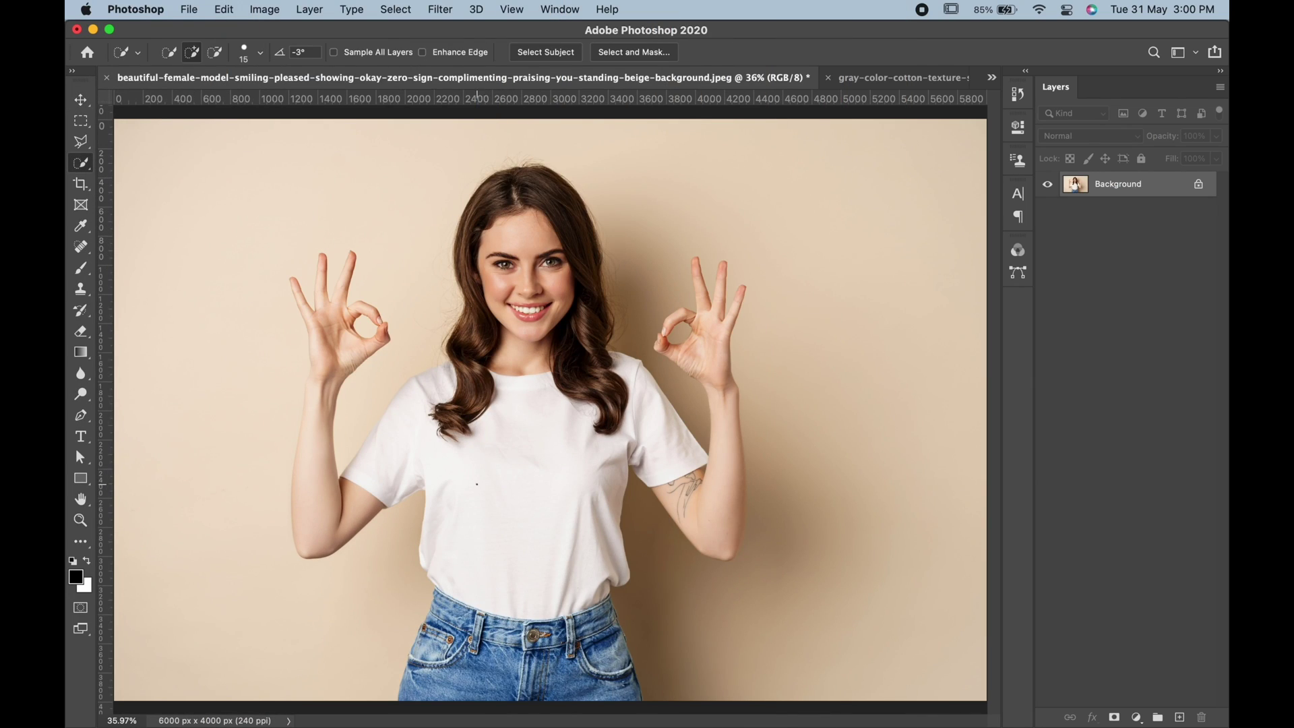
left_click(404, 452)
left_click_drag(441, 376, 342, 413)
left_click_drag(607, 382, 693, 436)
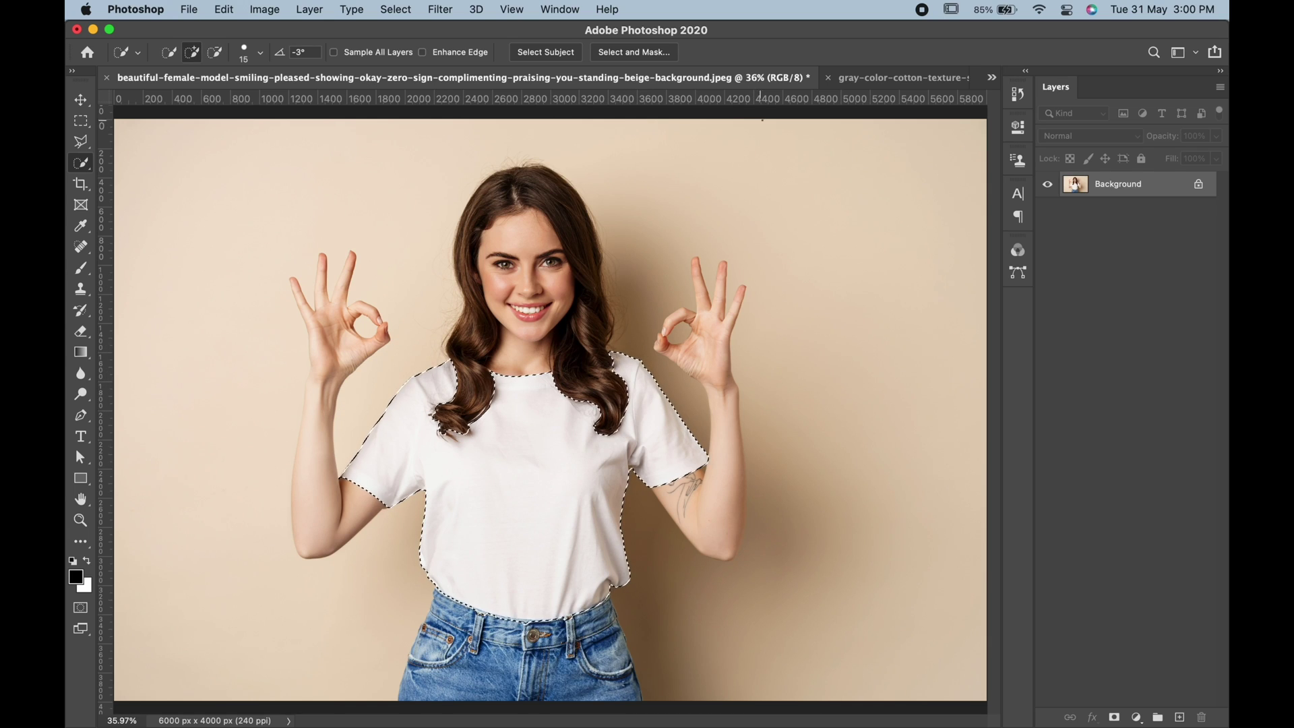
left_click(635, 51)
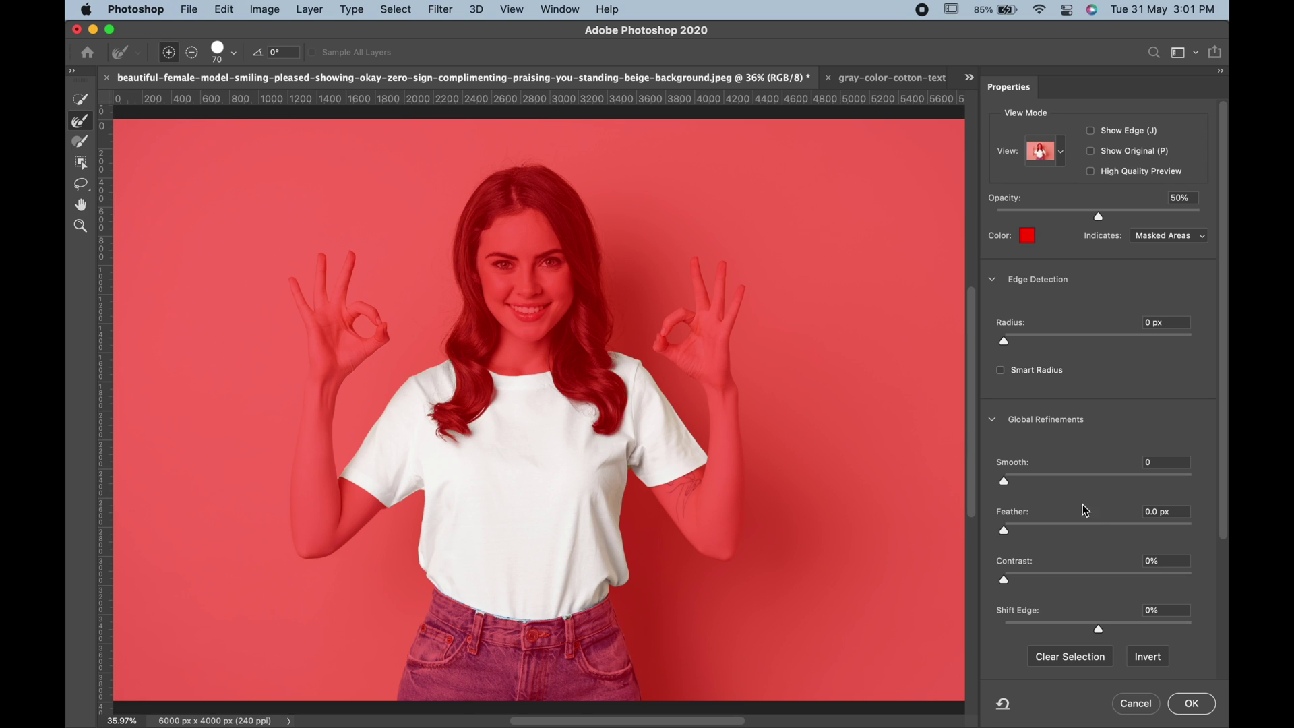
Apply the refined selection, copy the shirt to its own layer, and copy the cotton texture
left_click(1191, 703)
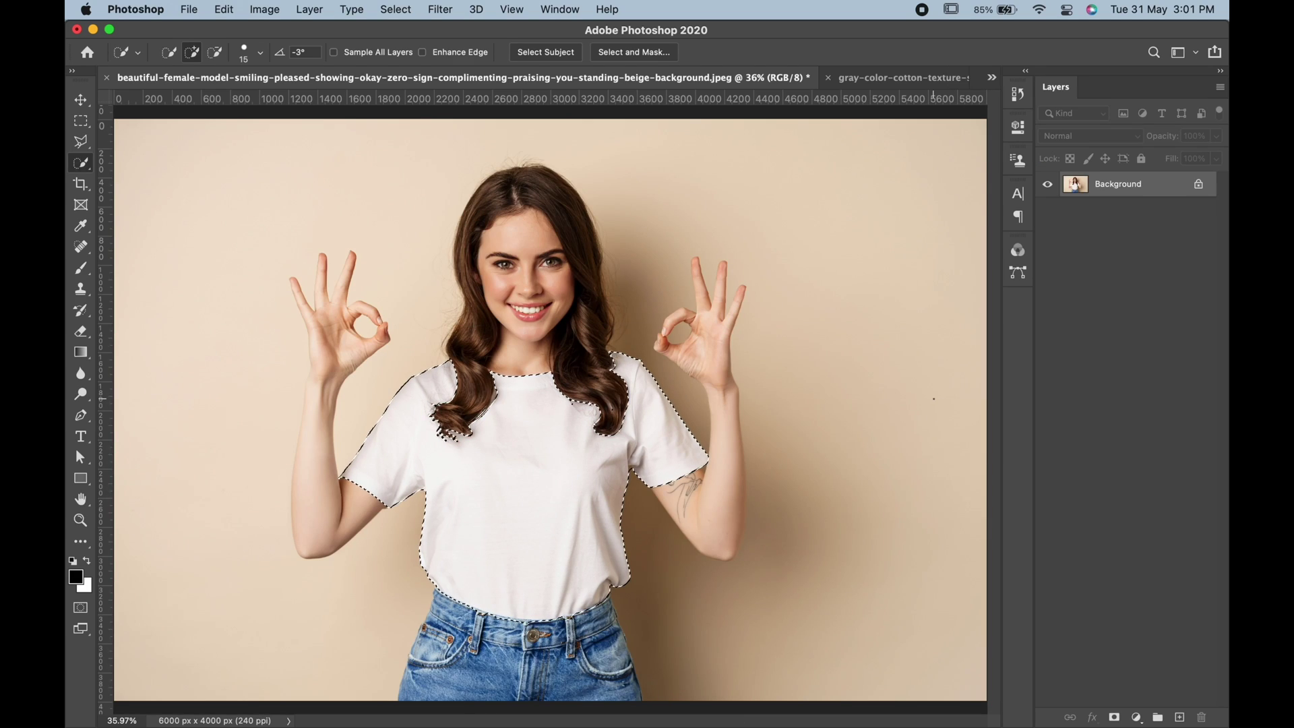
key("super+j")
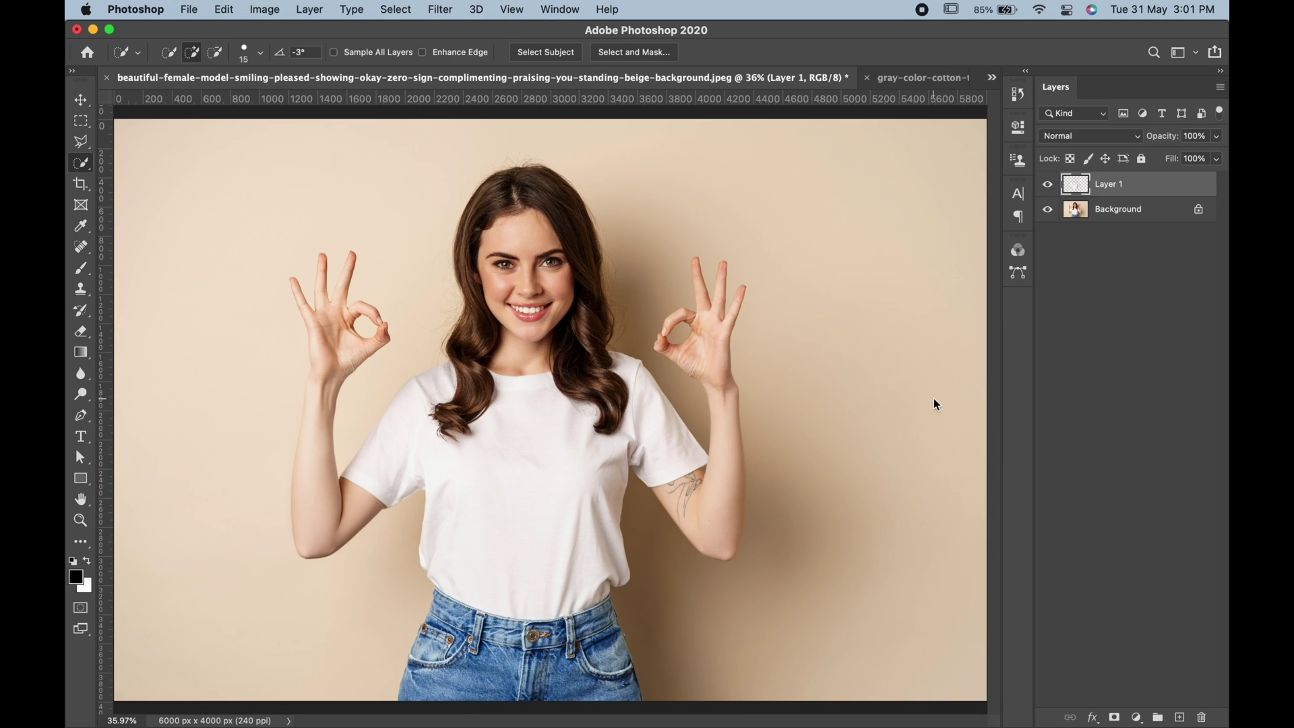
left_click(907, 81)
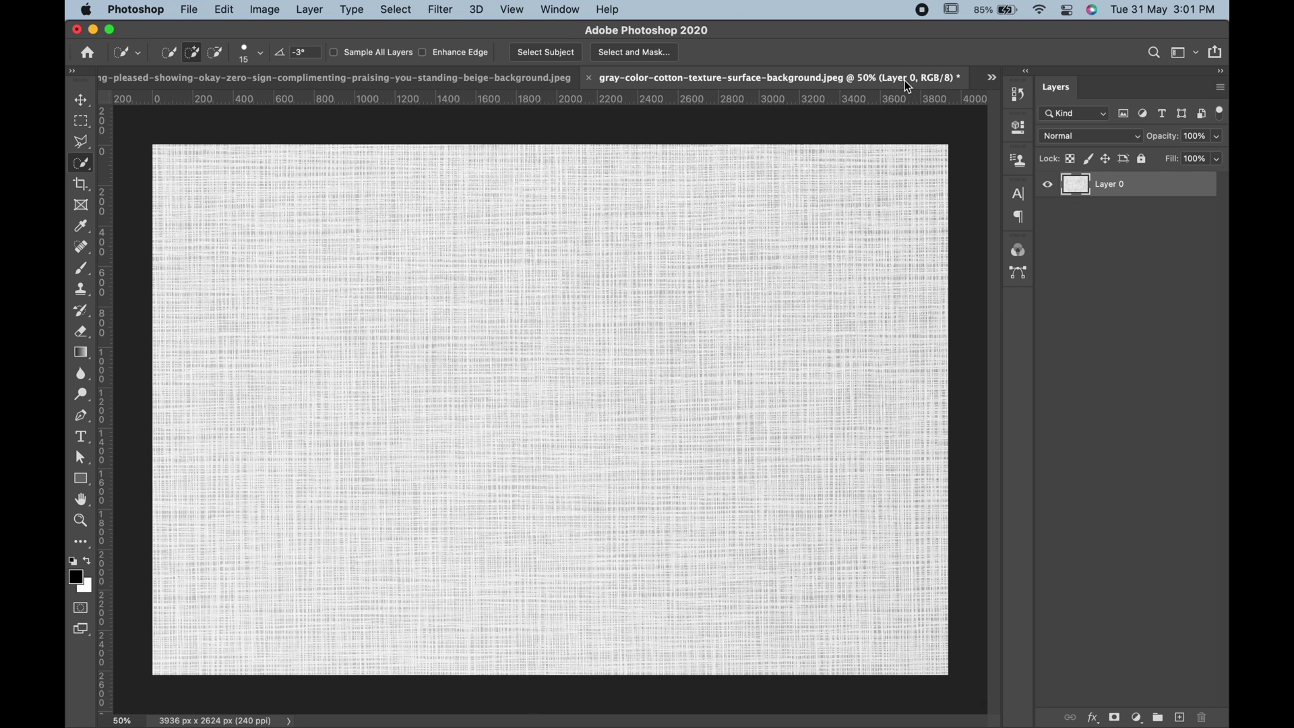
left_click(220, 10)
left_click(238, 124)
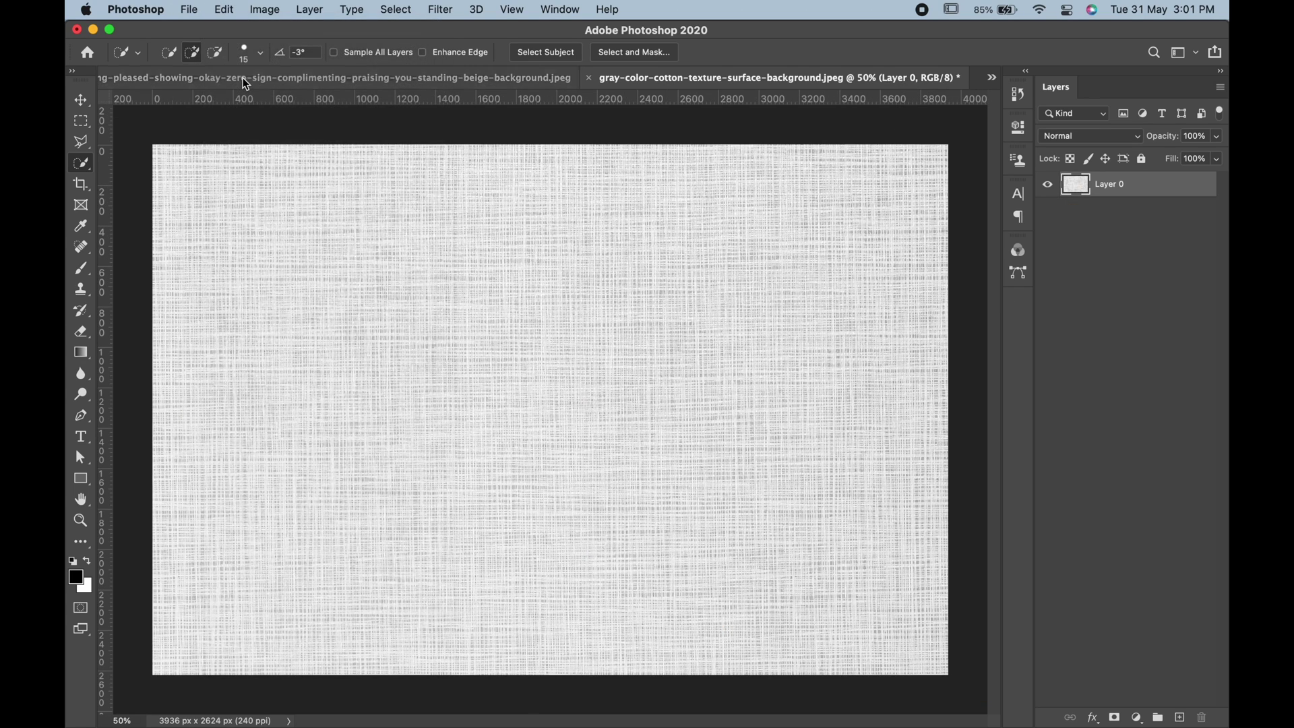
Paste the texture into the photo, move it over the shirt, and clip it to the shirt layer
left_click(243, 78)
left_click(224, 9)
left_click(251, 154)
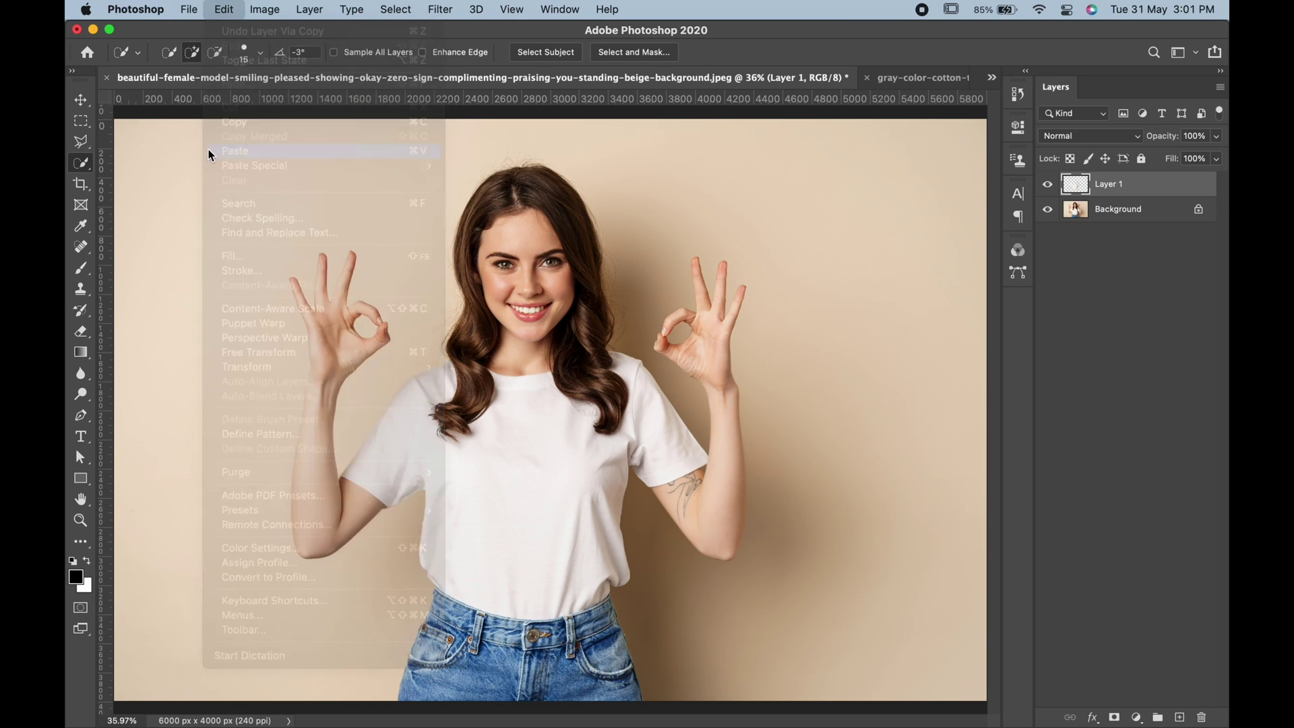
left_click(84, 99)
key("ctrl+t")
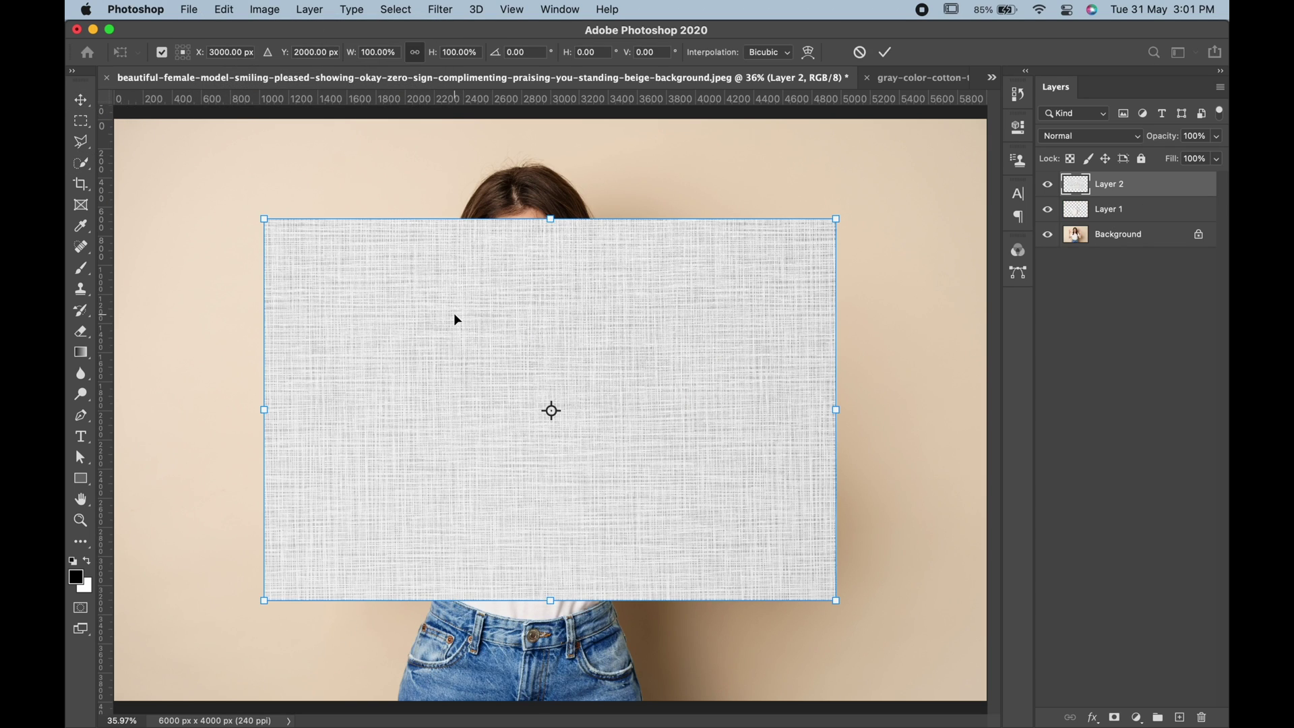
left_click_drag(454, 319, 422, 374)
key("Return")
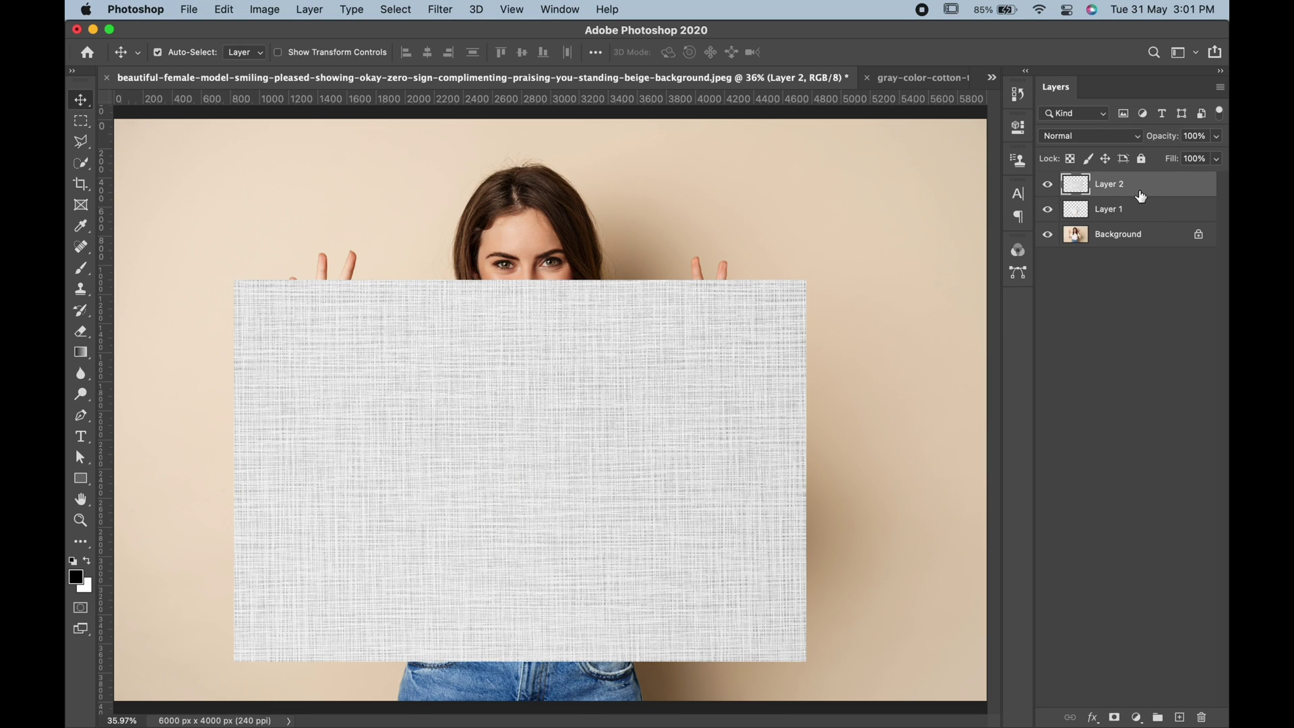
left_click(1141, 197, "alt")
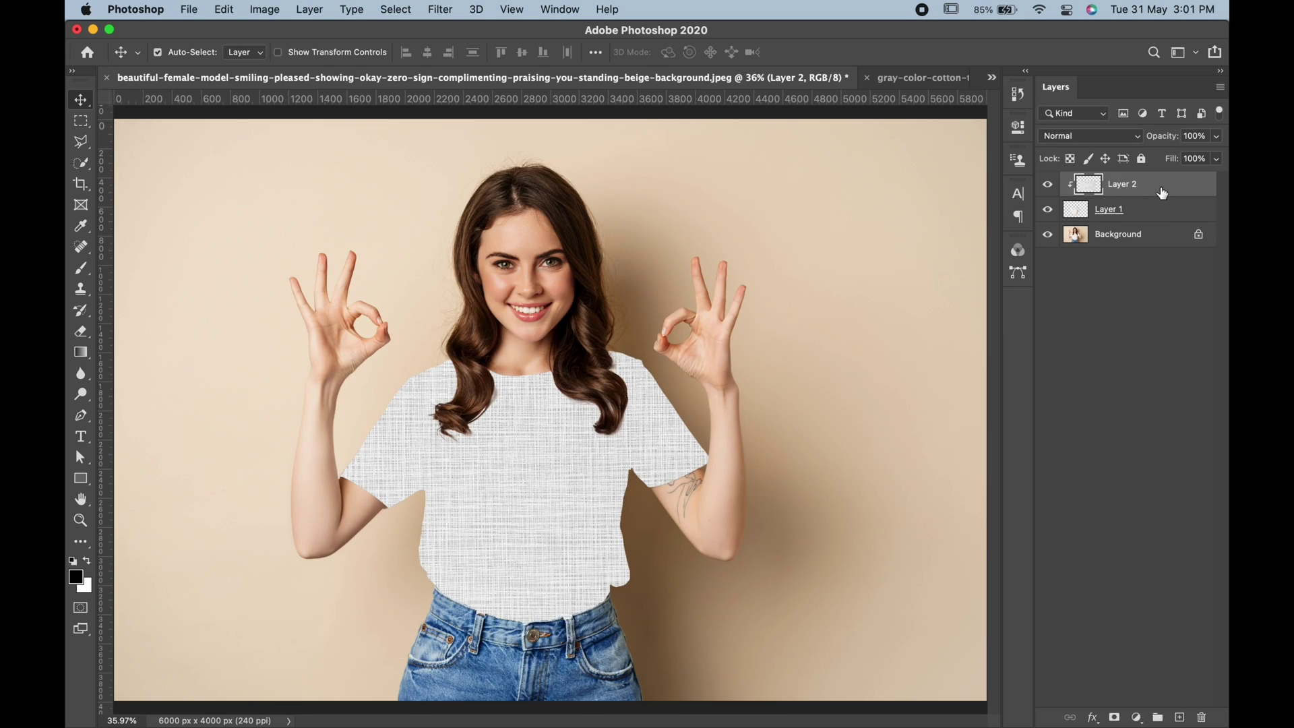
Set the texture layer's blend mode to Linear Burn and zoom in on the fabric
left_click(1105, 138)
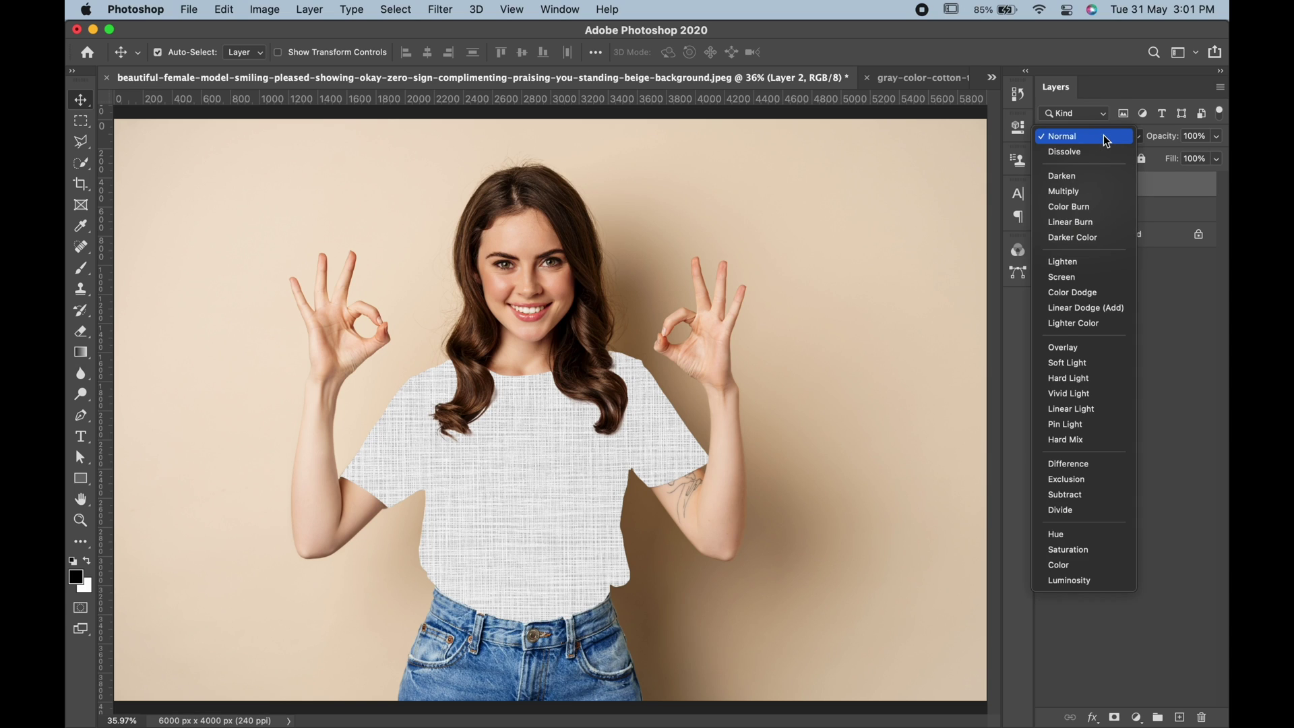
left_click(1102, 220)
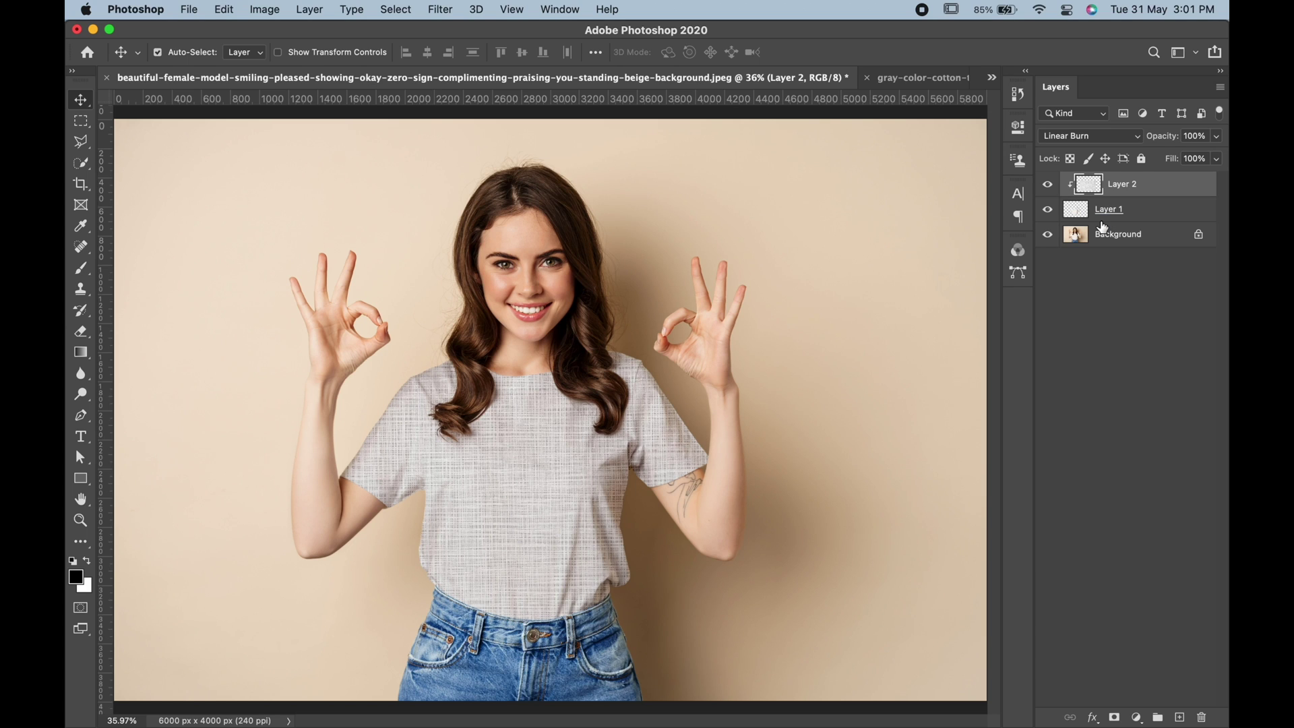
key("ctrl+plus")
key("ctrl+plus")
key("ctrl+plus")
key("ctrl+plus")
scroll(662, 536, "down", 5)
scroll(659, 543, "down", 5)
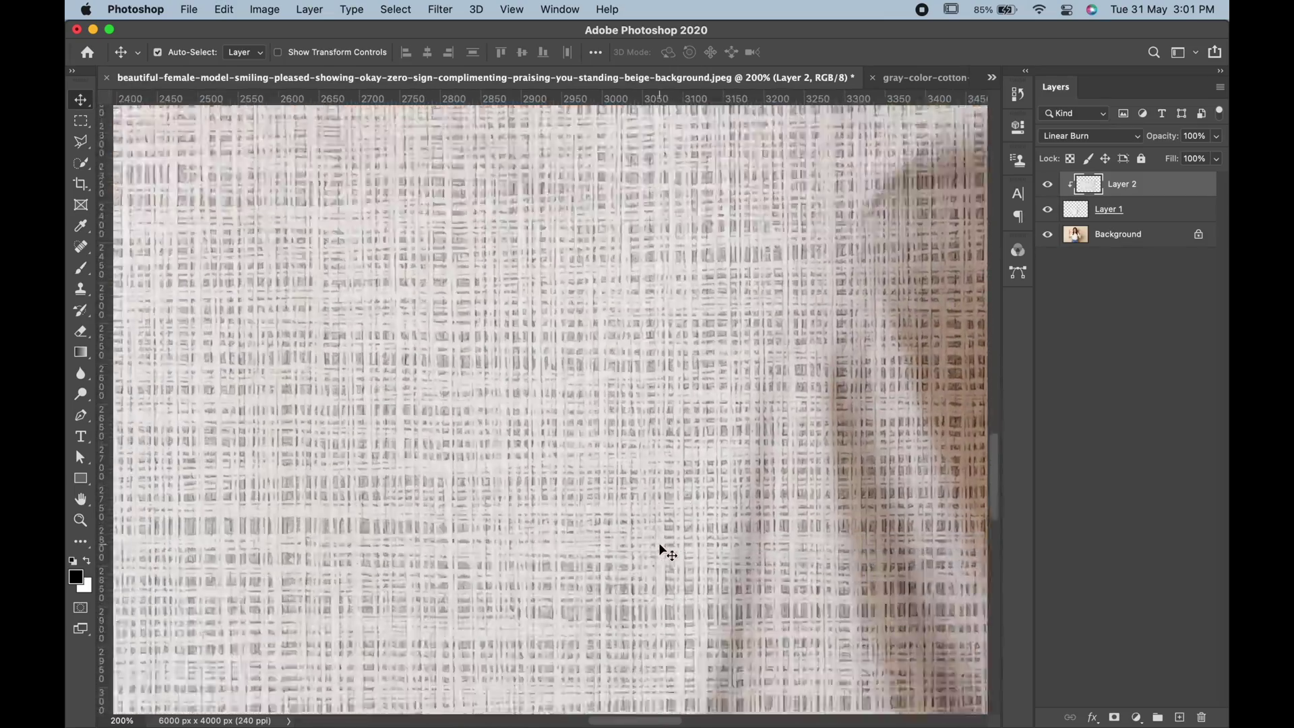